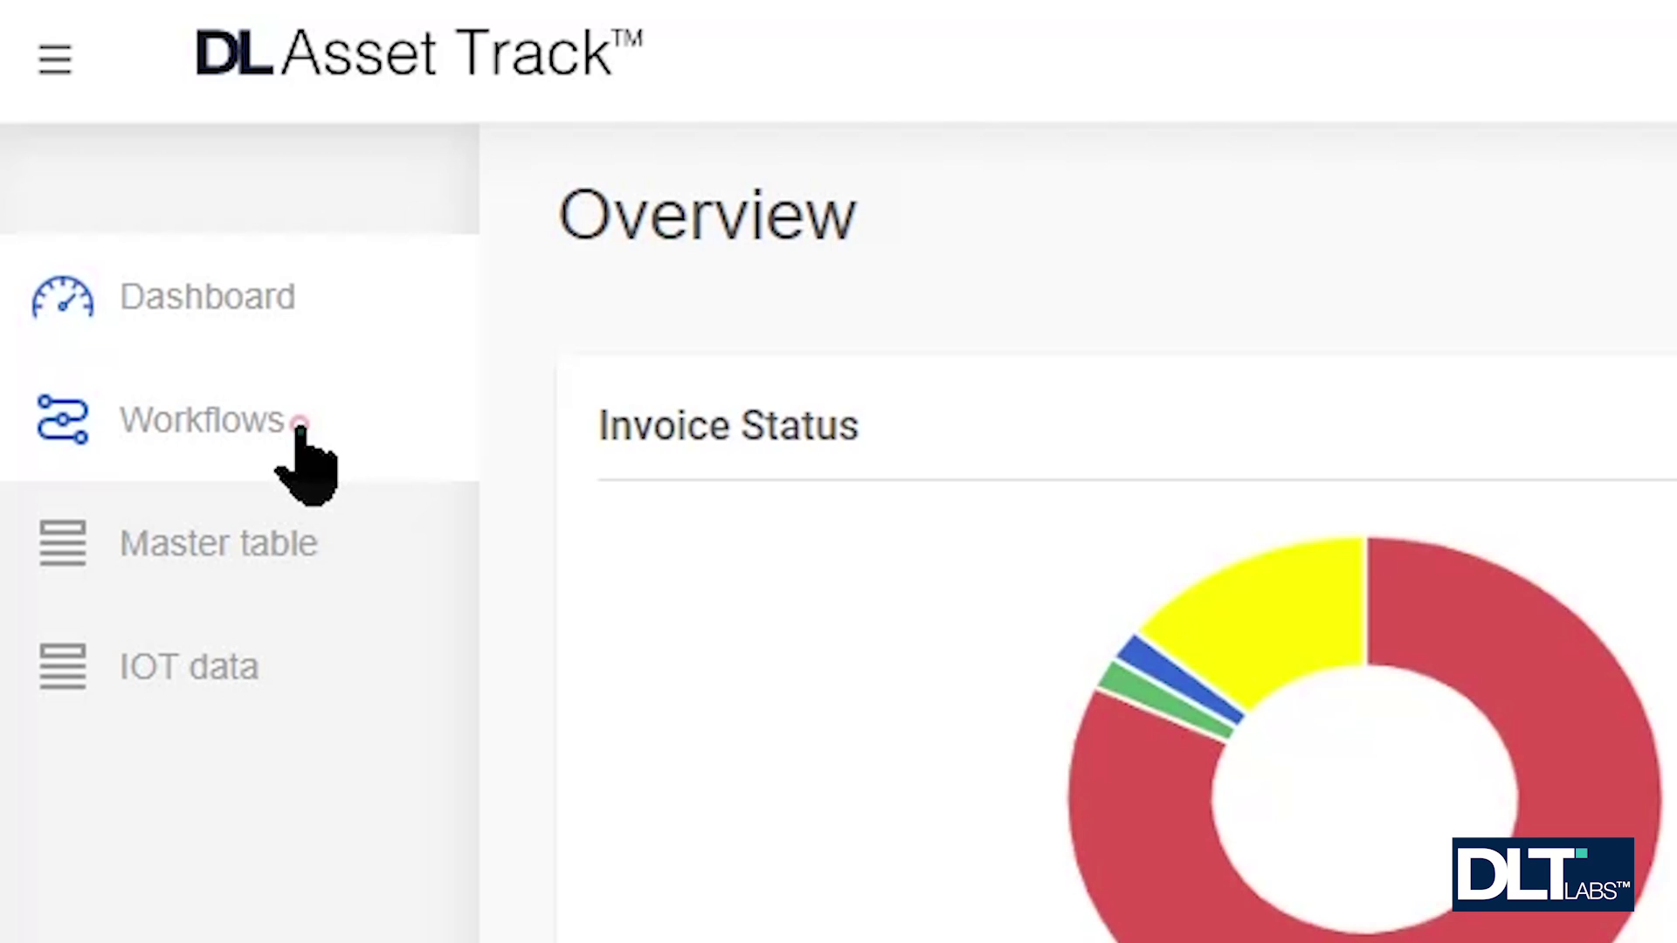
# Step: Open the SMPL Shipments workflow table from Workflows, showing 10 of its 50 shipment loads
pyautogui.click(304, 446)
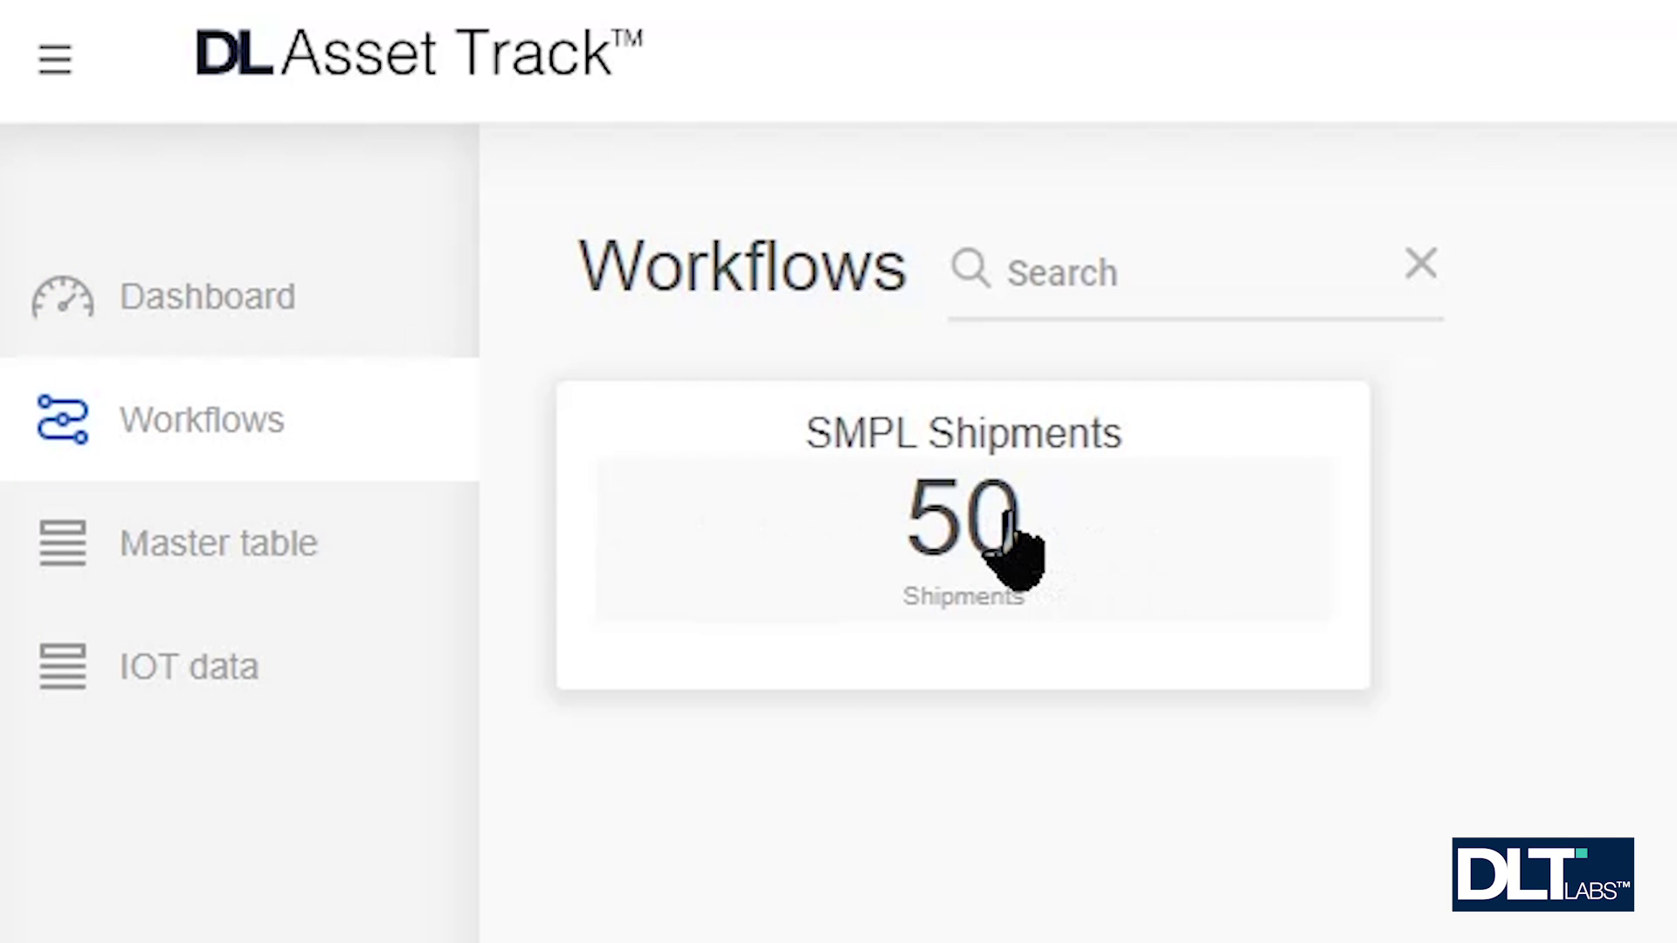
pyautogui.click(977, 544)
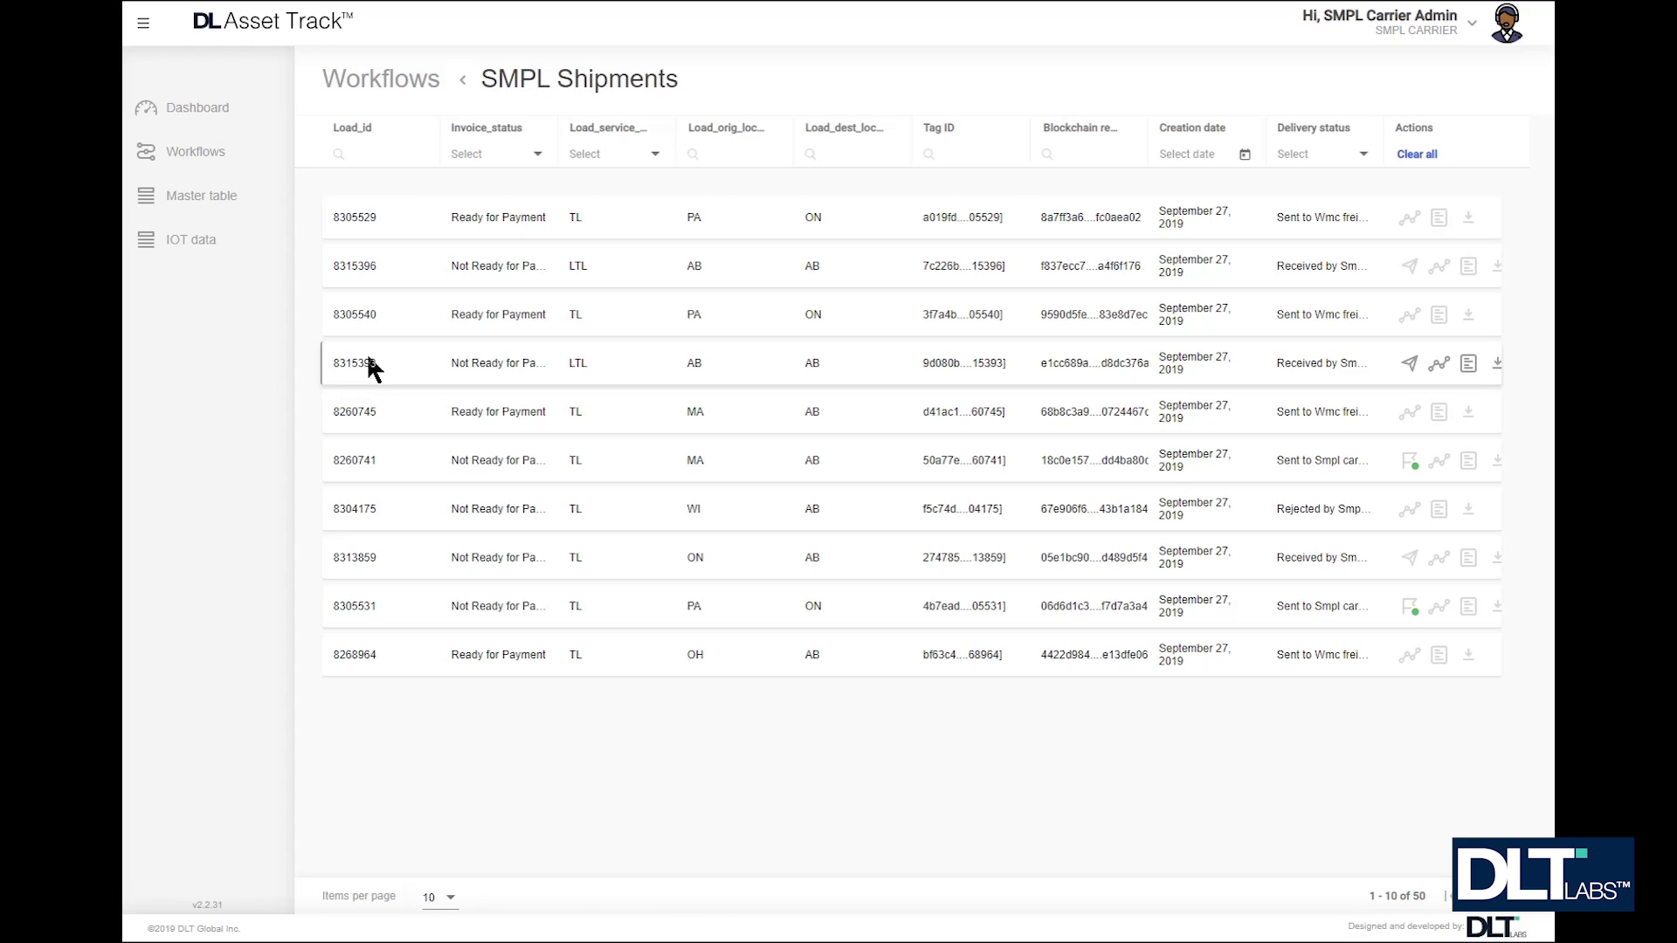
pyautogui.click(352, 159)
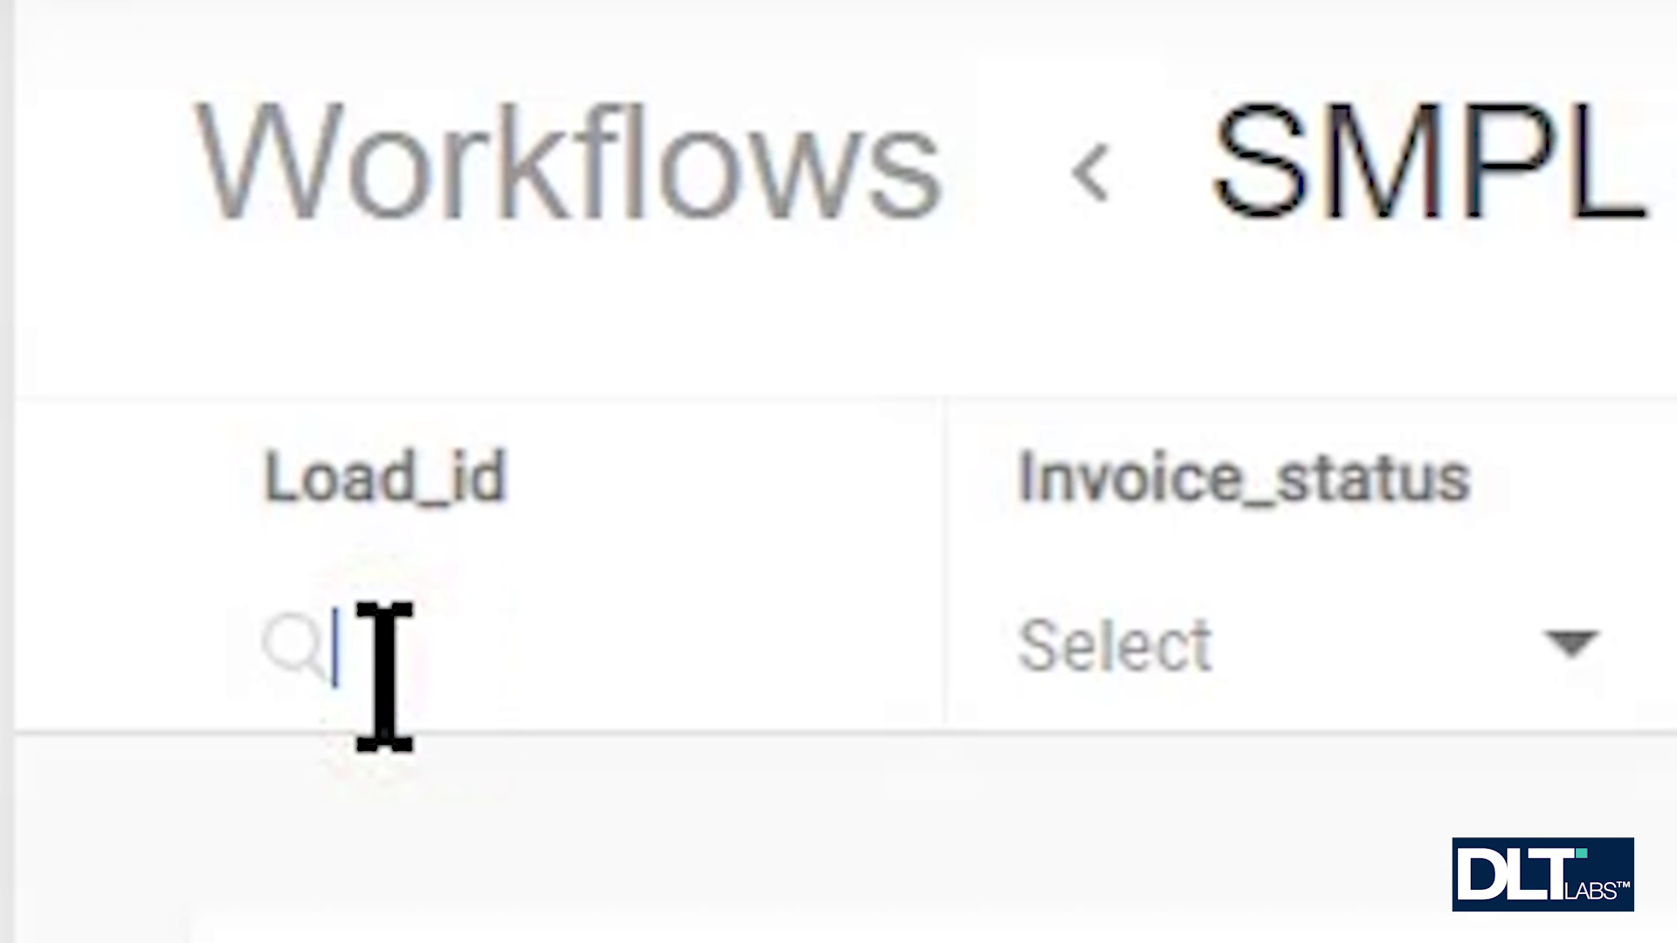
pyautogui.write('8315393')
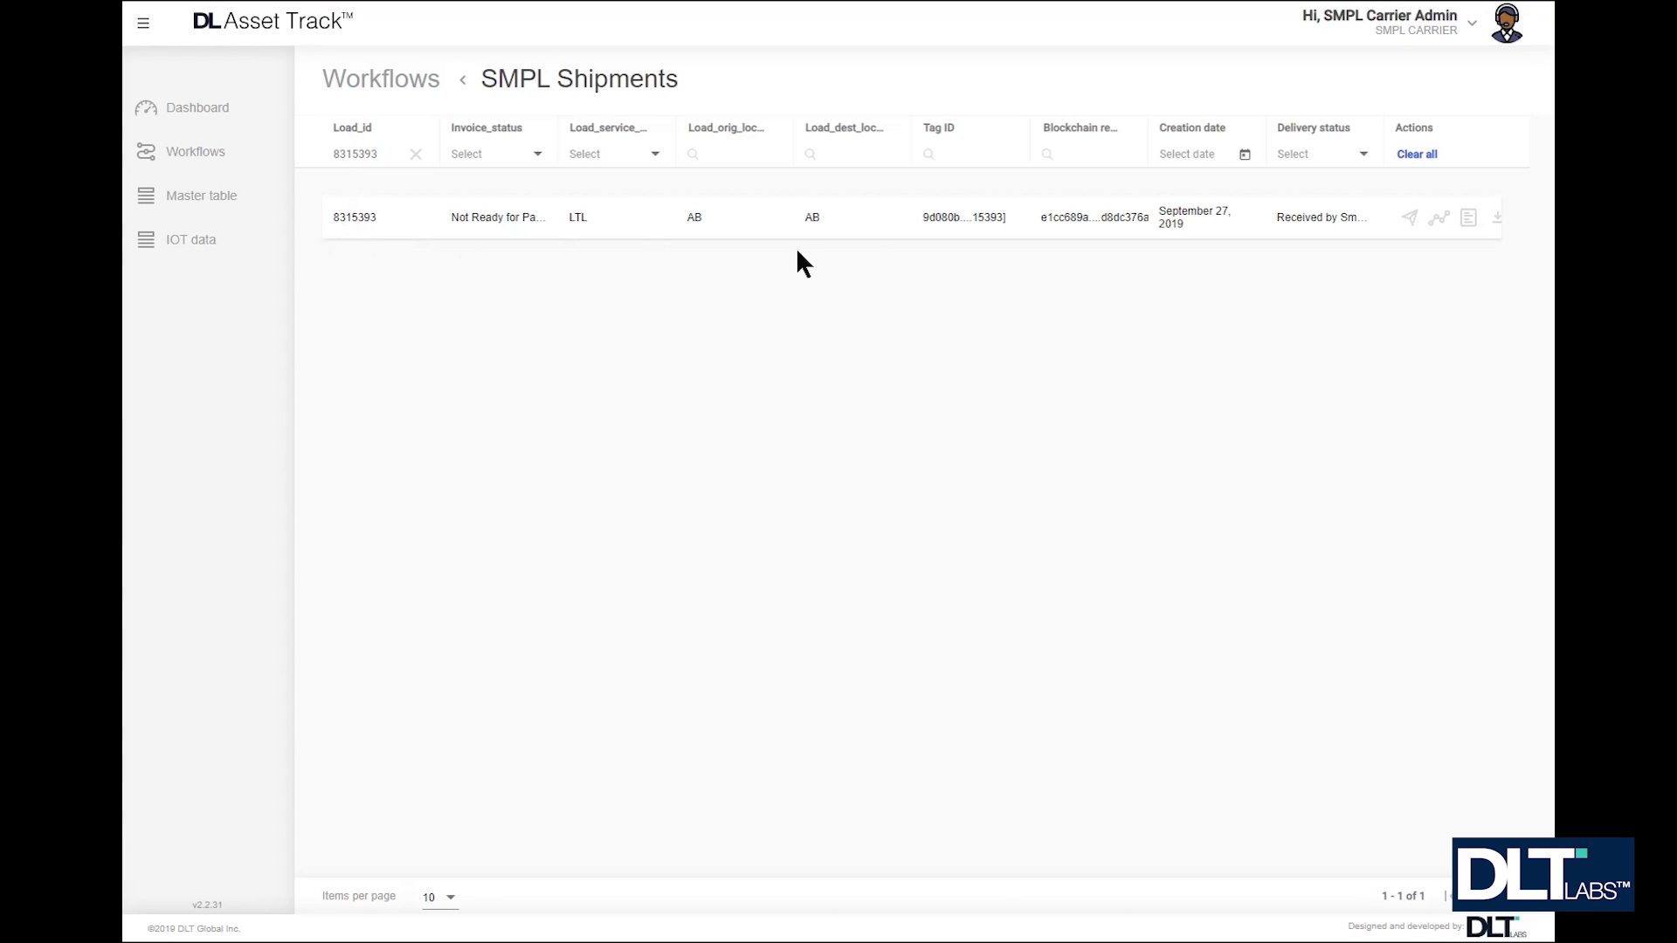
pyautogui.click(410, 154)
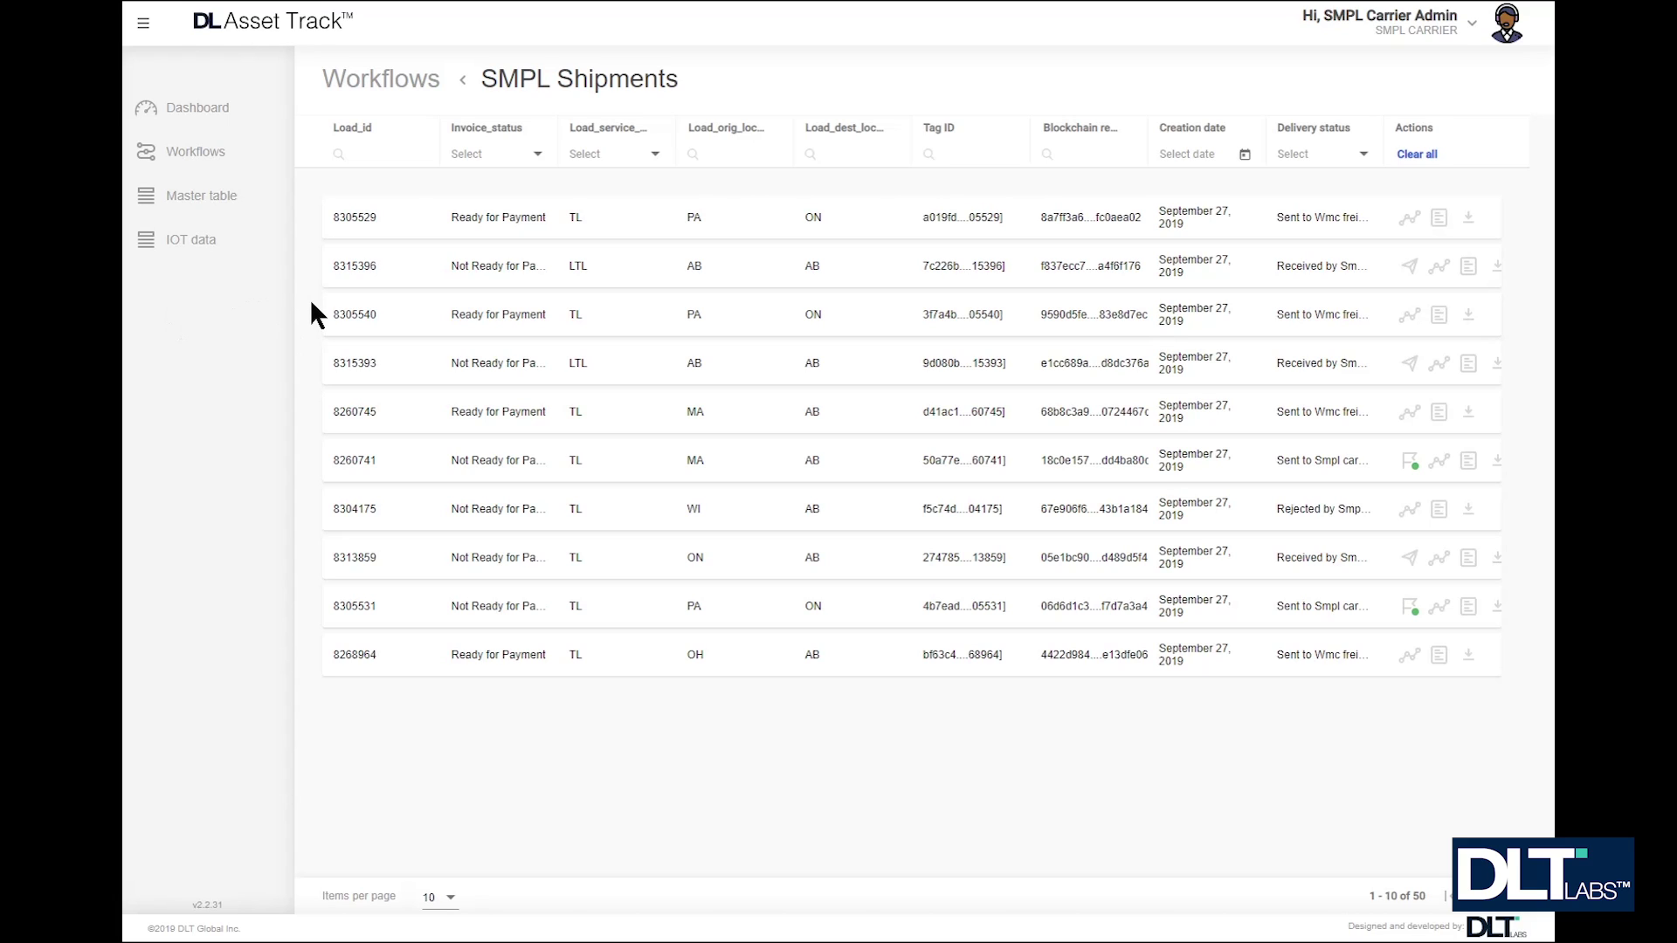
pyautogui.click(356, 154)
pyautogui.write('831')
pyautogui.write('5')
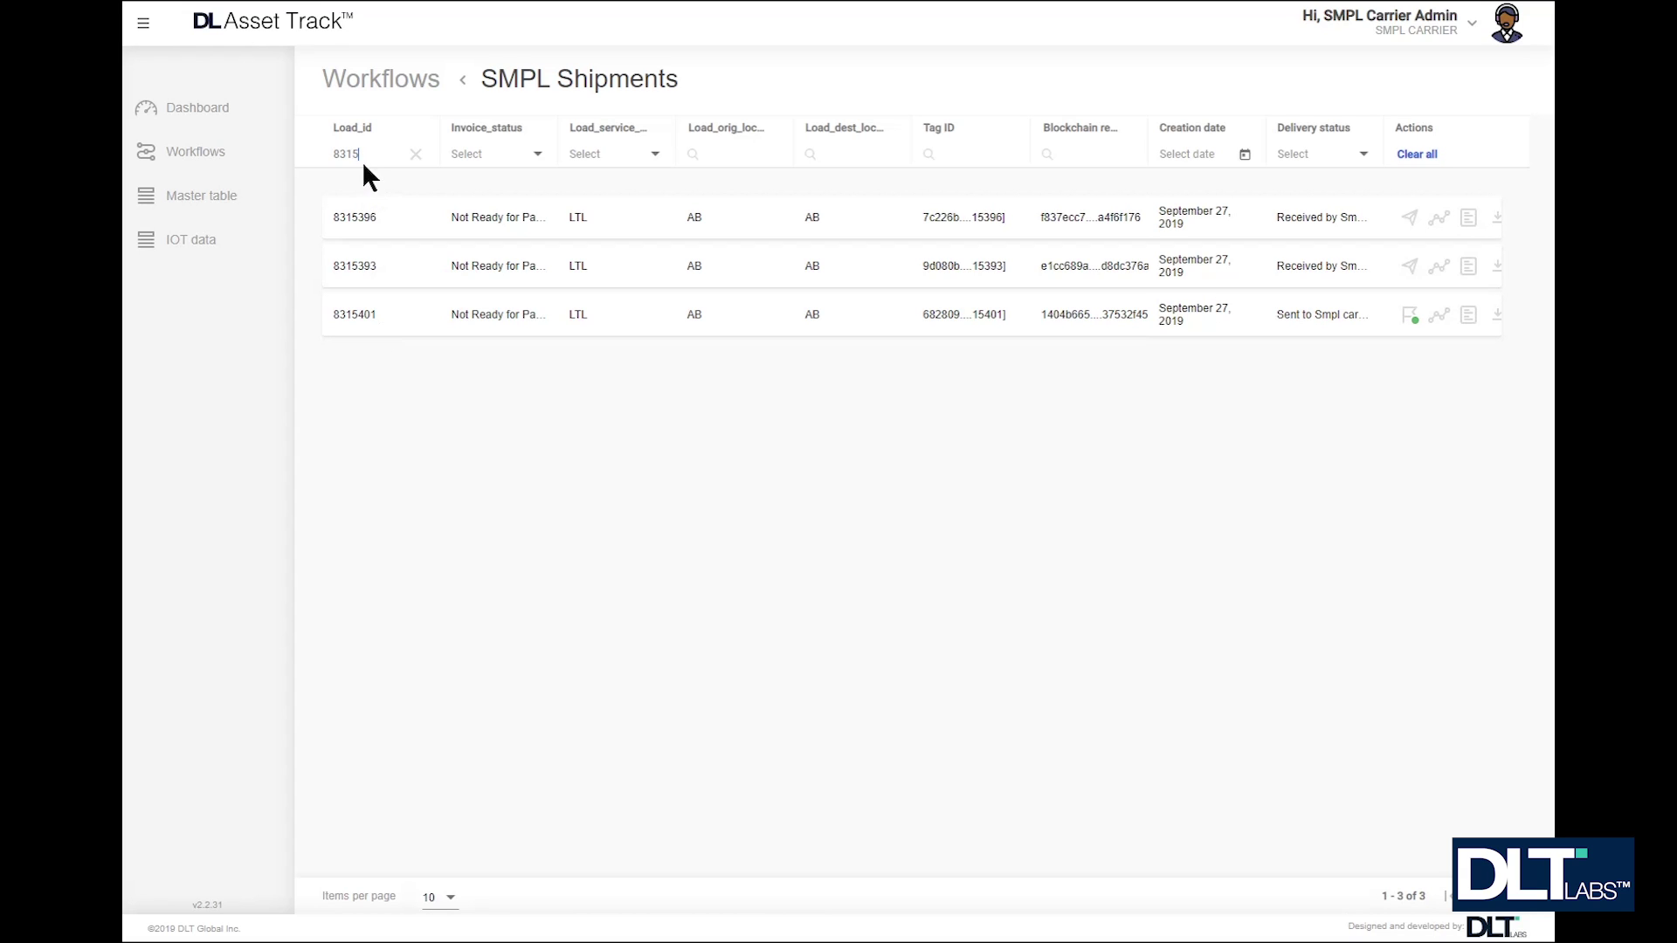
pyautogui.click(414, 163)
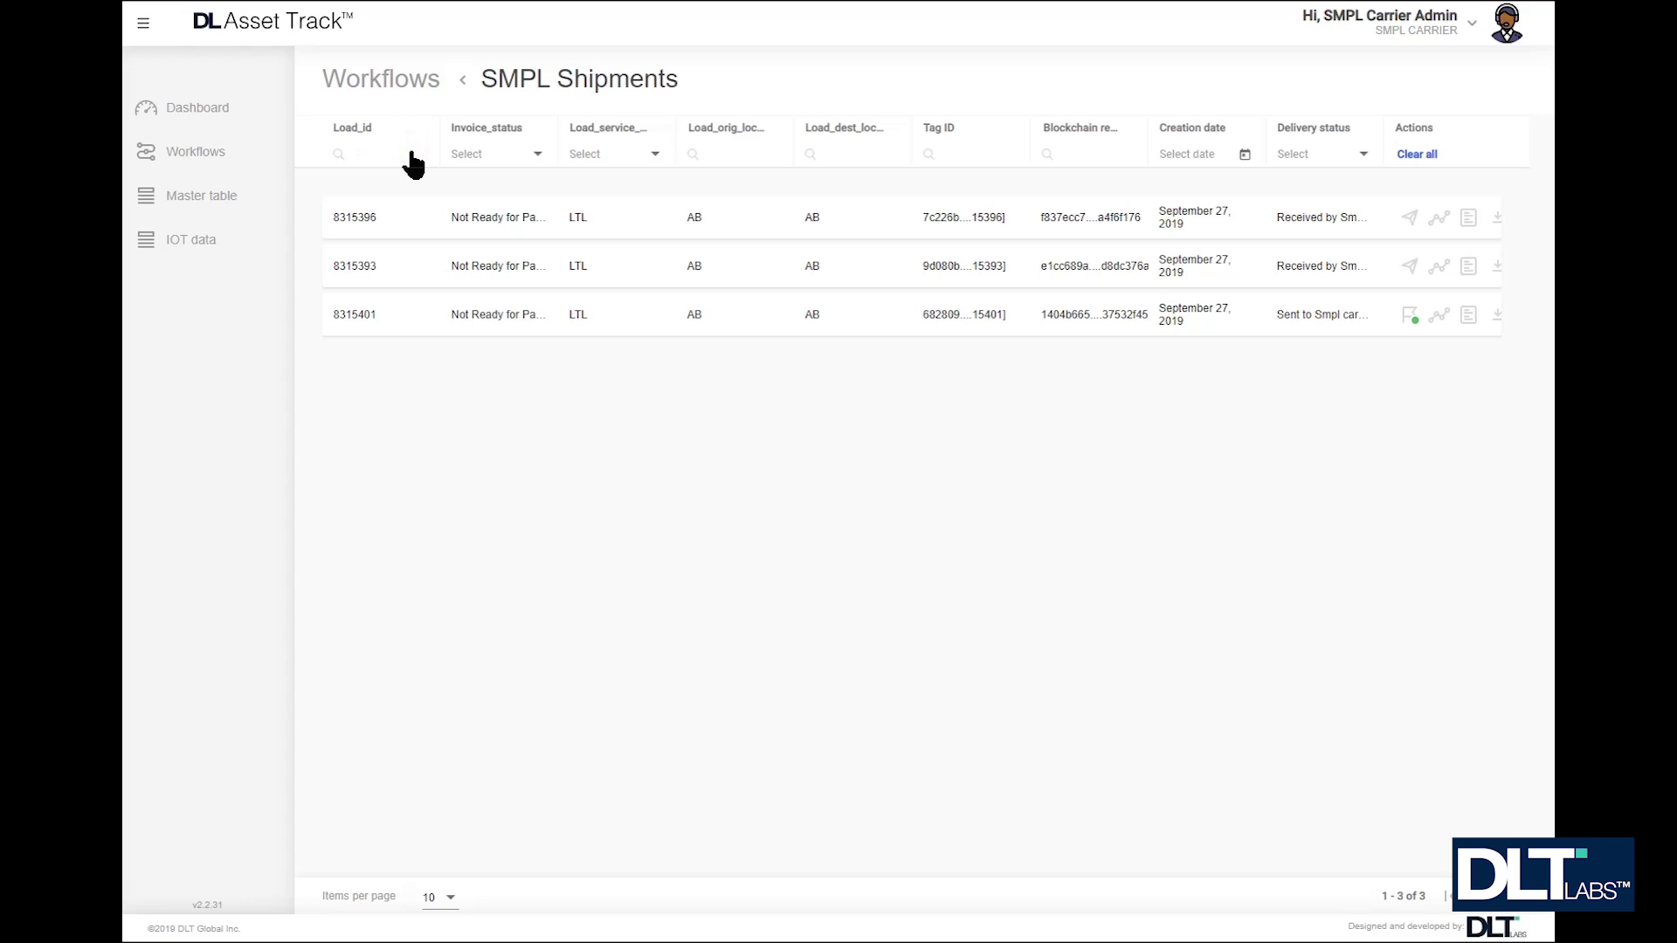